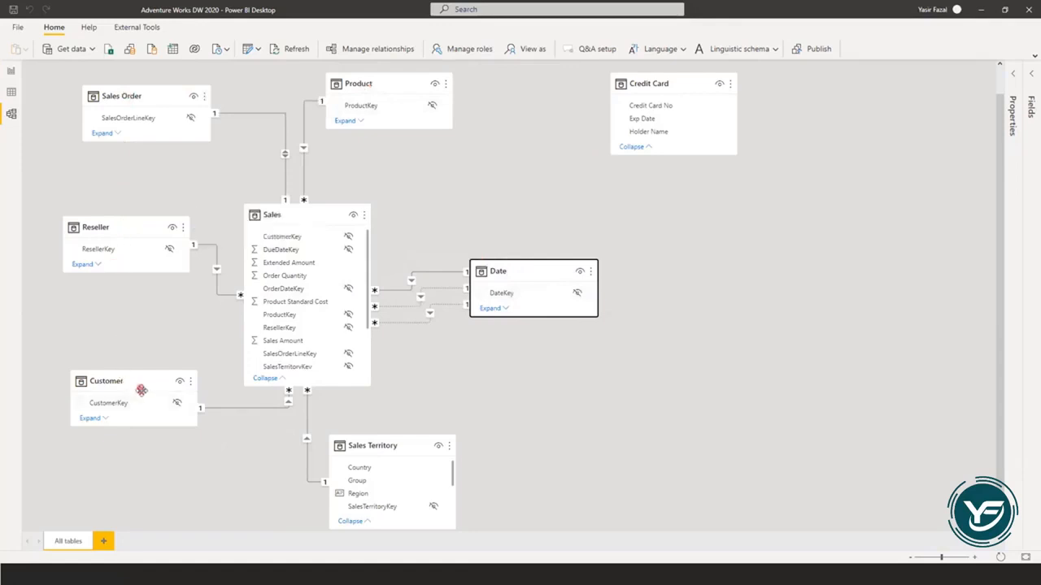
Hide the Sales table from report view and unhide it again, so that its key columns are shown too
mouse_move(365, 443)
mouse_move(324, 309)
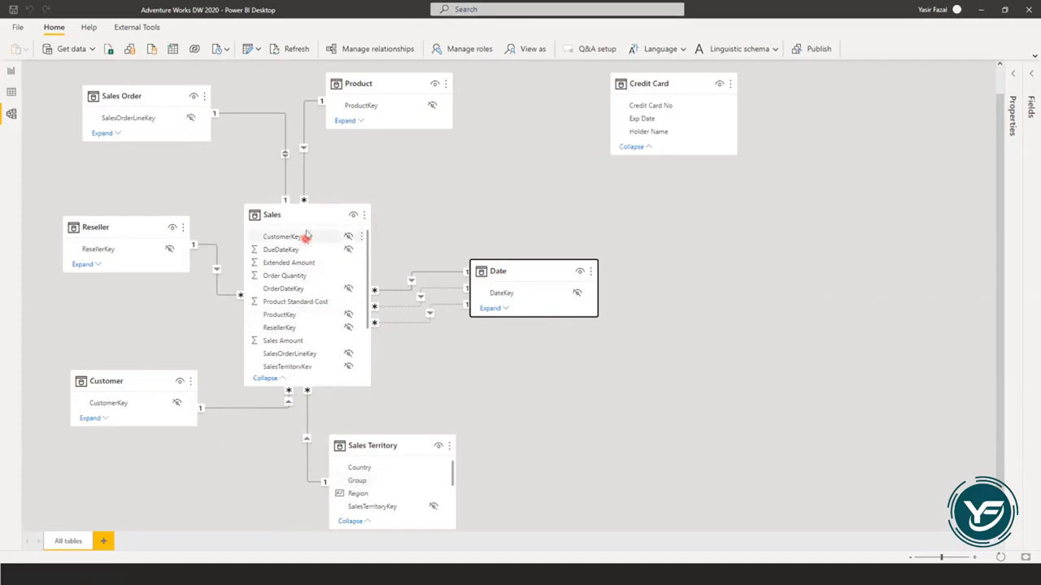
mouse_move(295, 217)
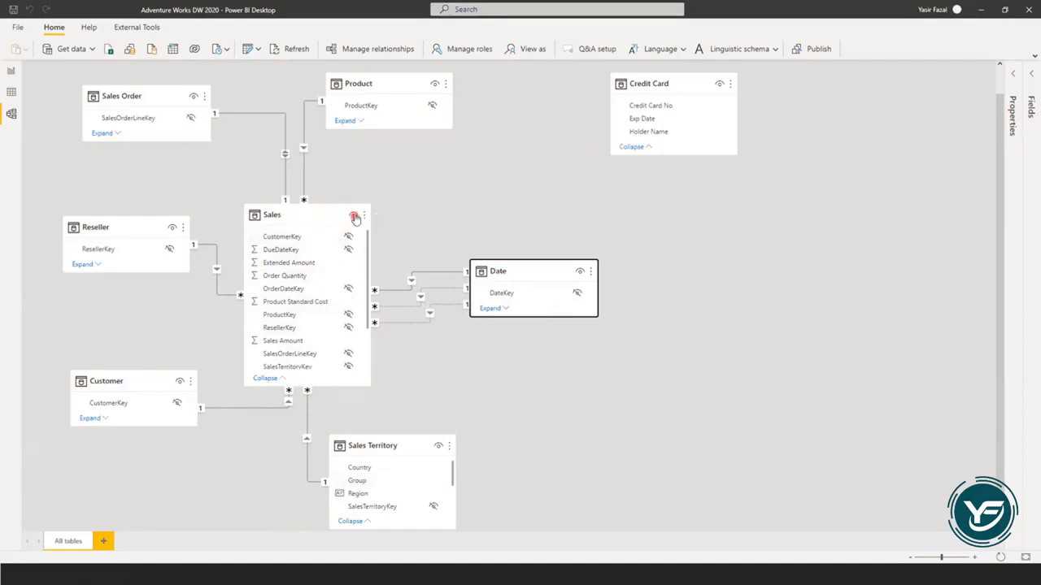
left_click(353, 215)
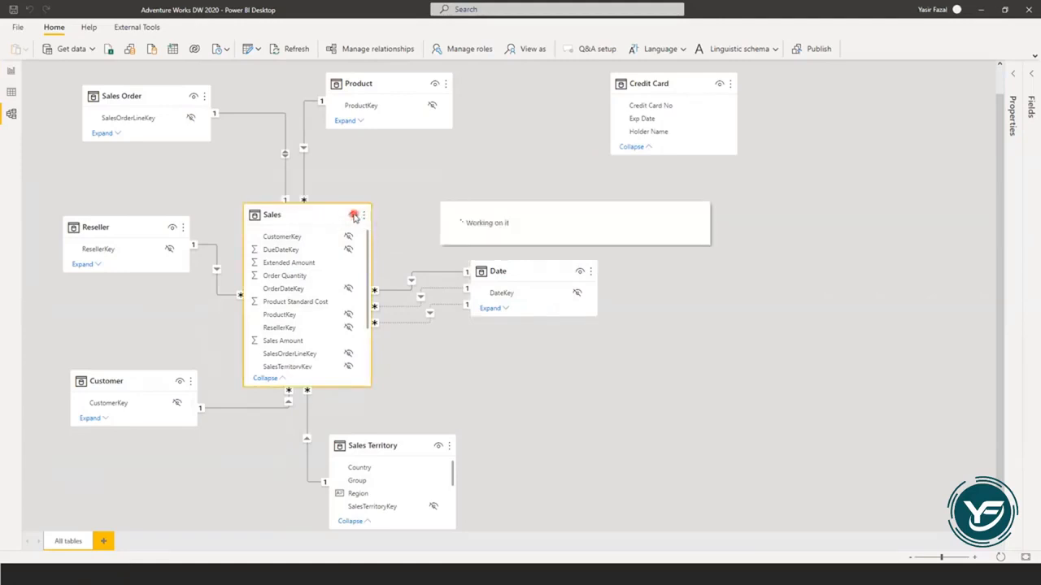
left_click(353, 216)
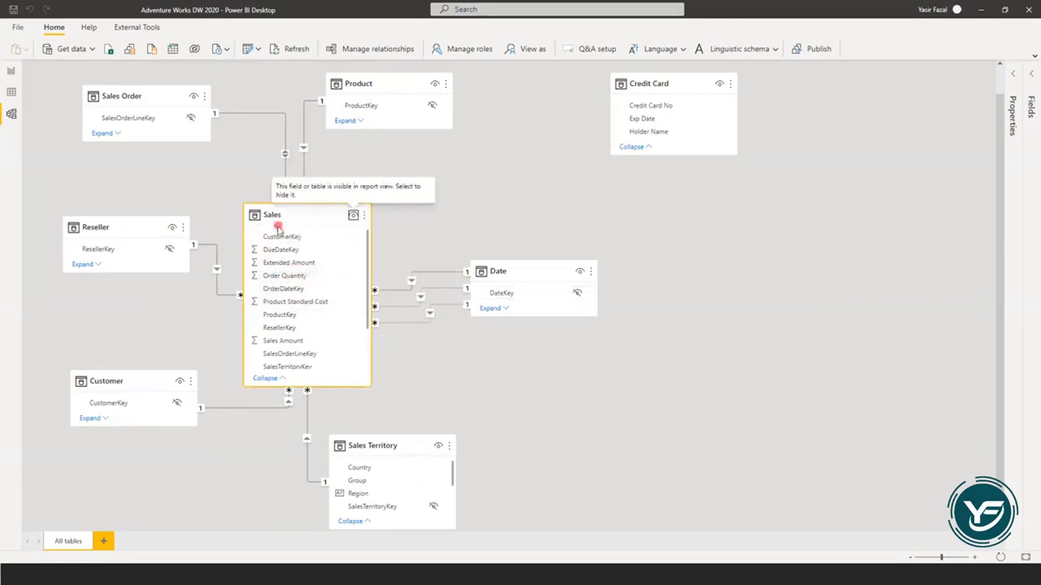
mouse_move(300, 214)
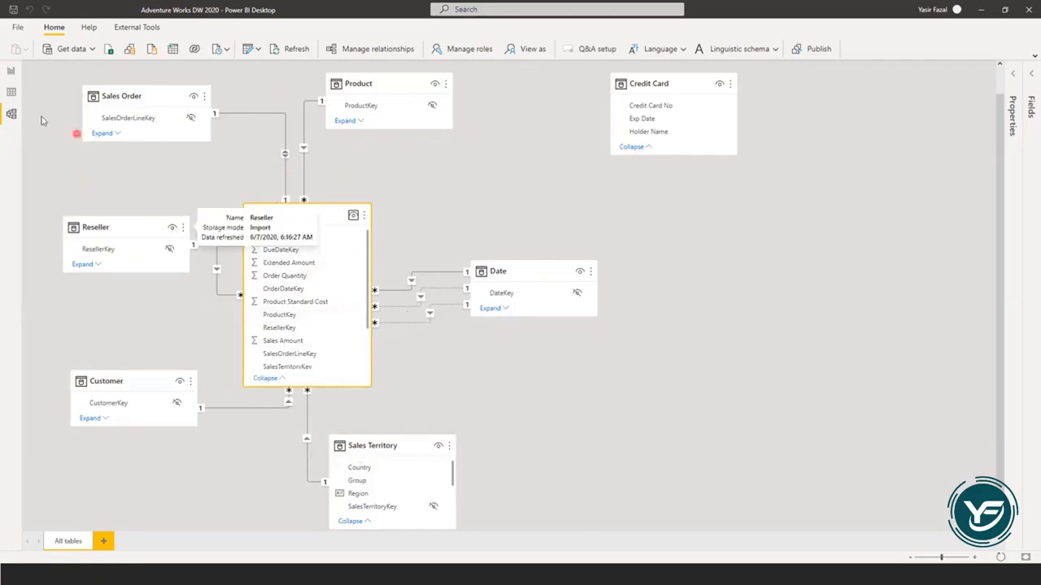
Look through the rows of the Sales table in the data view
left_click(10, 94)
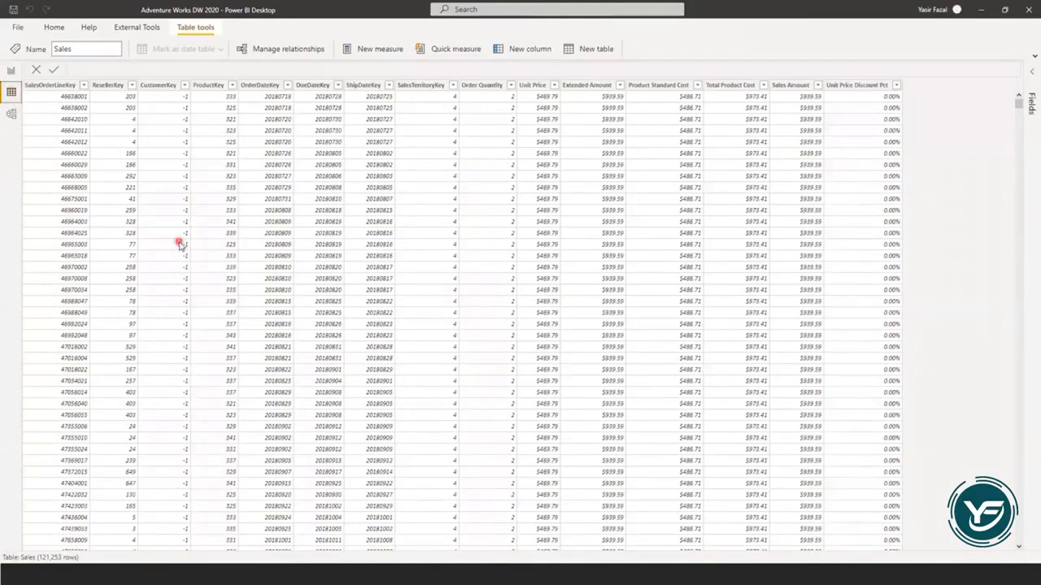
scroll(543, 247, "down", 10)
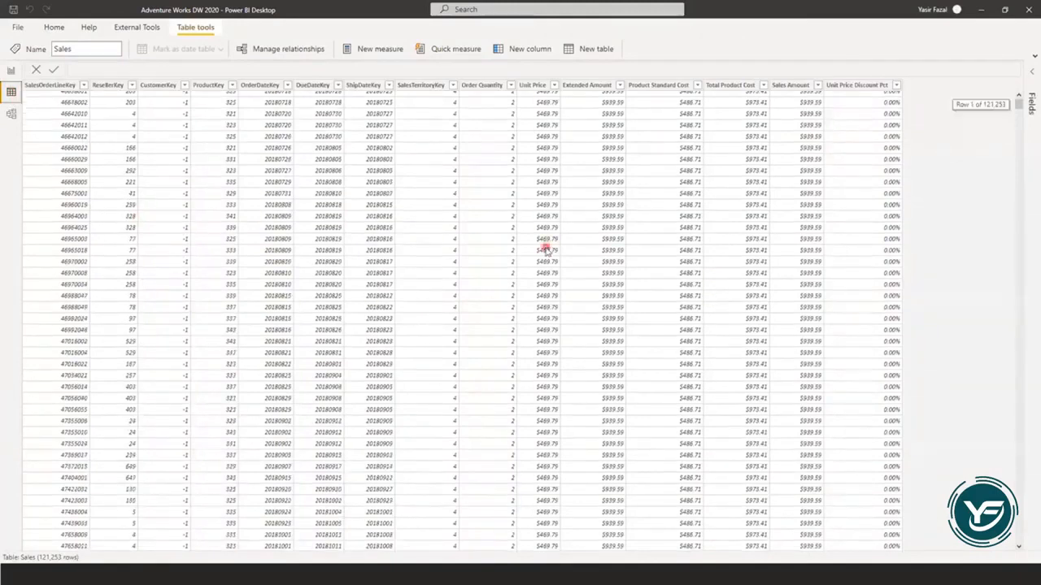
scroll(545, 249, "down", 6)
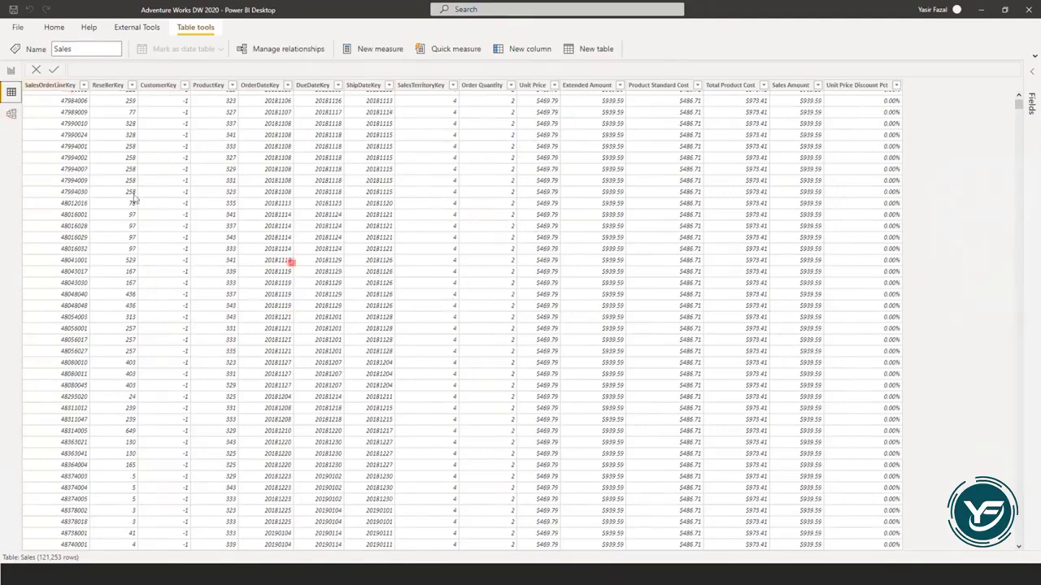
Add a table visual to Page 1 of the report and enlarge it to fill the page
left_click(12, 71)
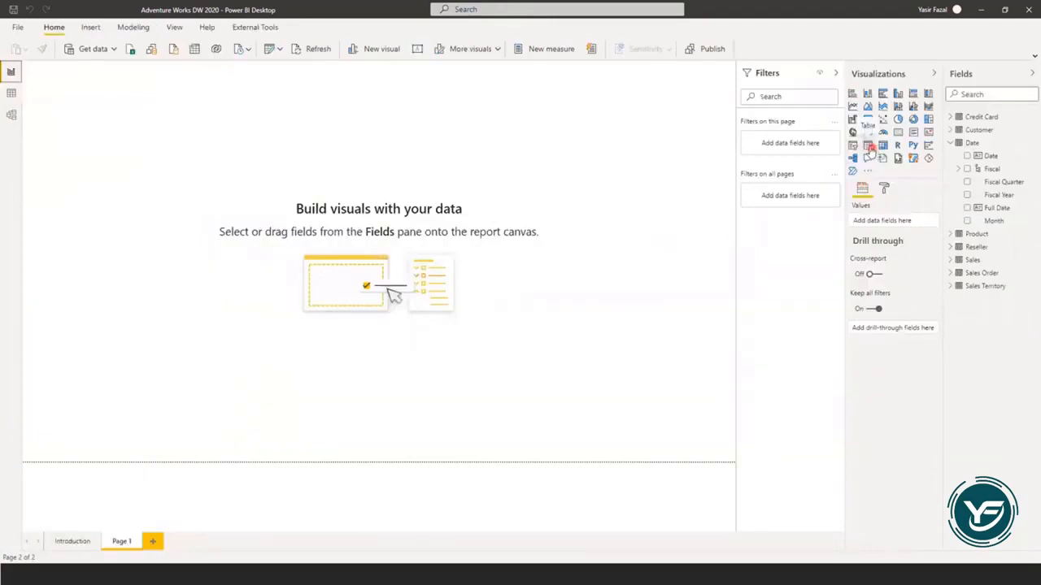
left_click(868, 145)
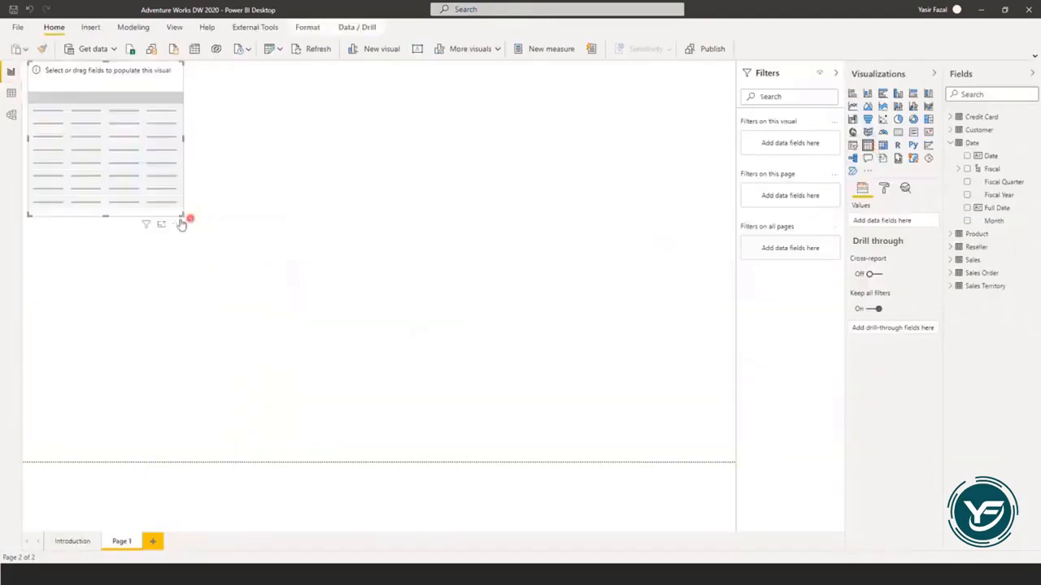
left_click_drag(258, 266, 710, 459)
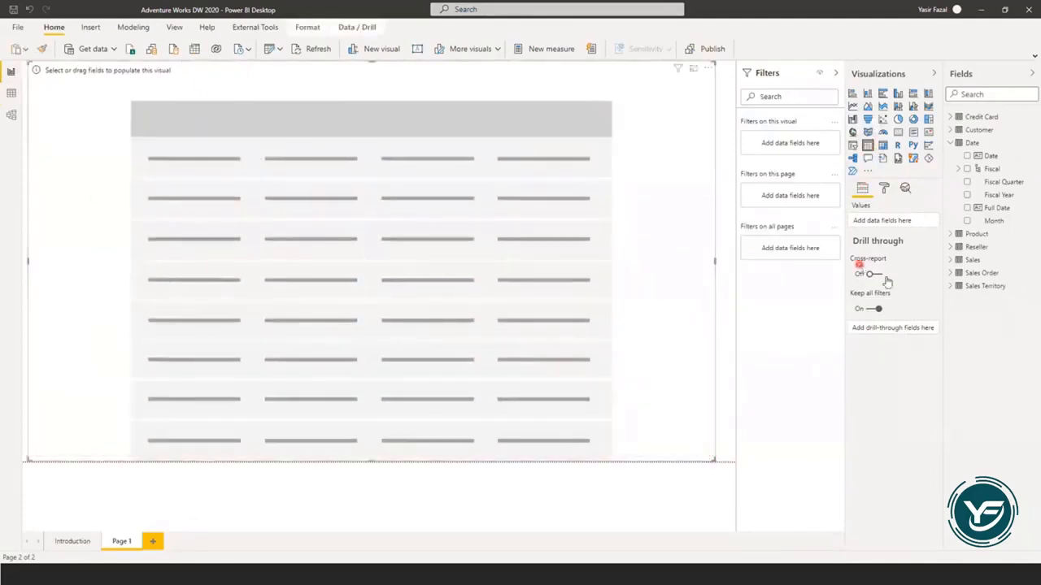
Fill the table visual with Unit Price from the Sales table and Product from the Product table
left_click(953, 234)
left_click(952, 234)
left_click(952, 260)
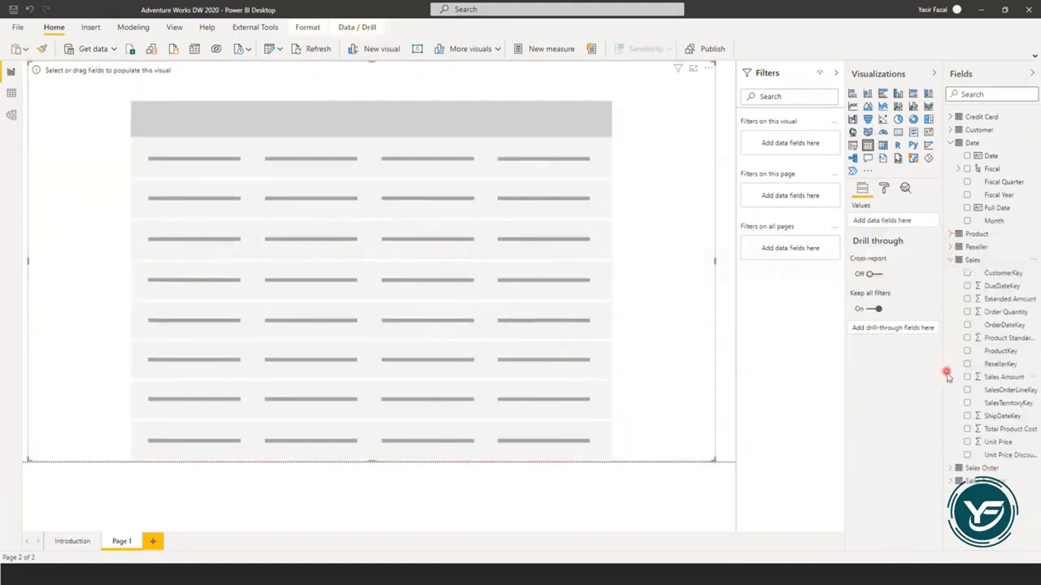
left_click(968, 442)
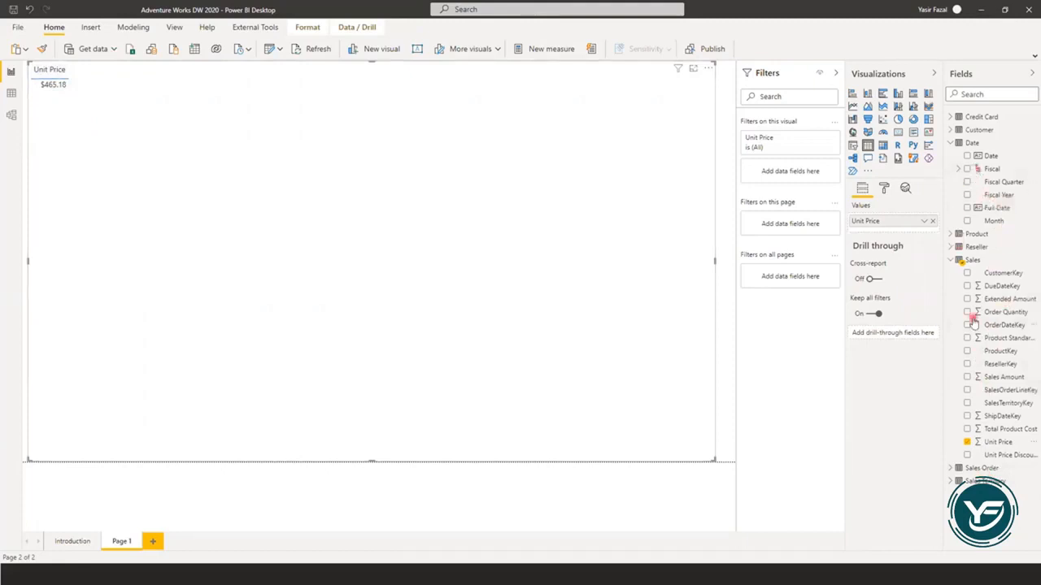
left_click(953, 234)
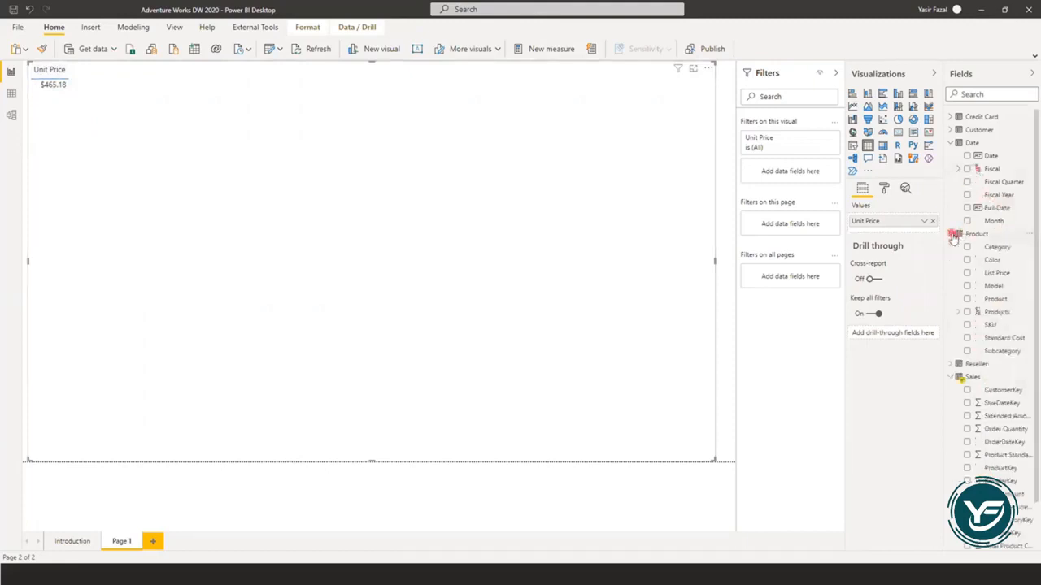
left_click(966, 299)
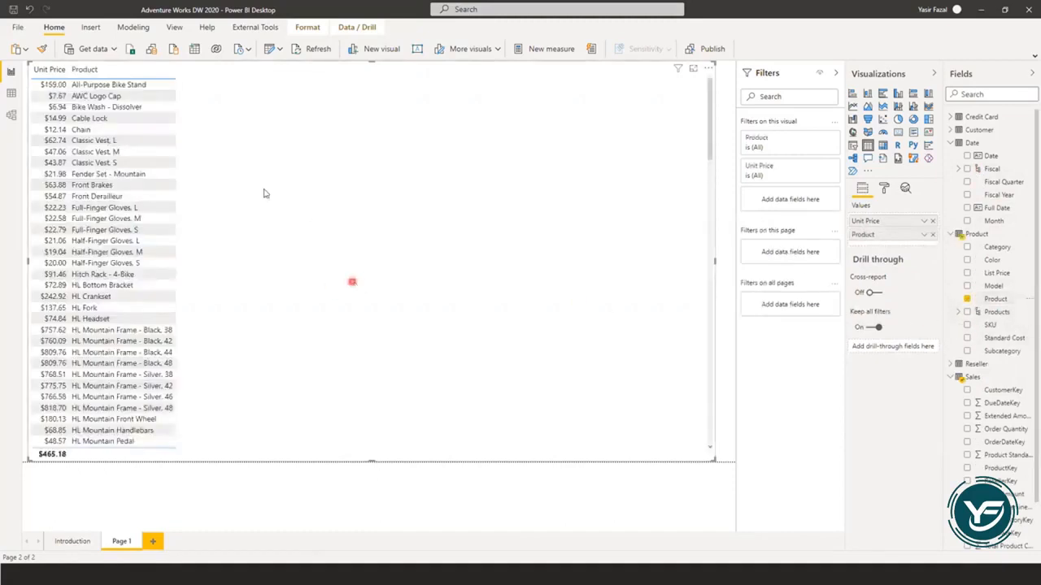
left_click(112, 96)
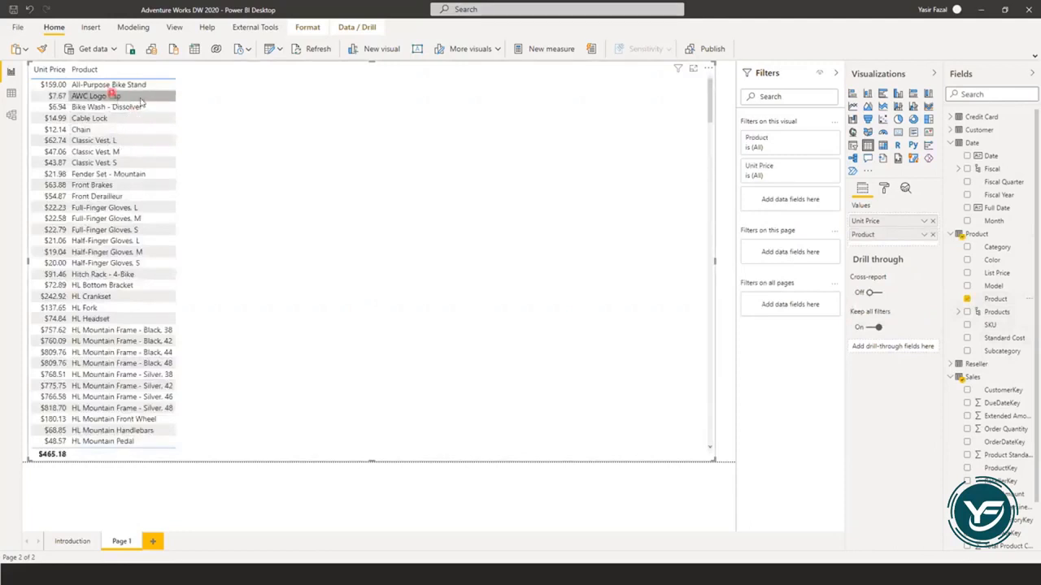
left_click(112, 73)
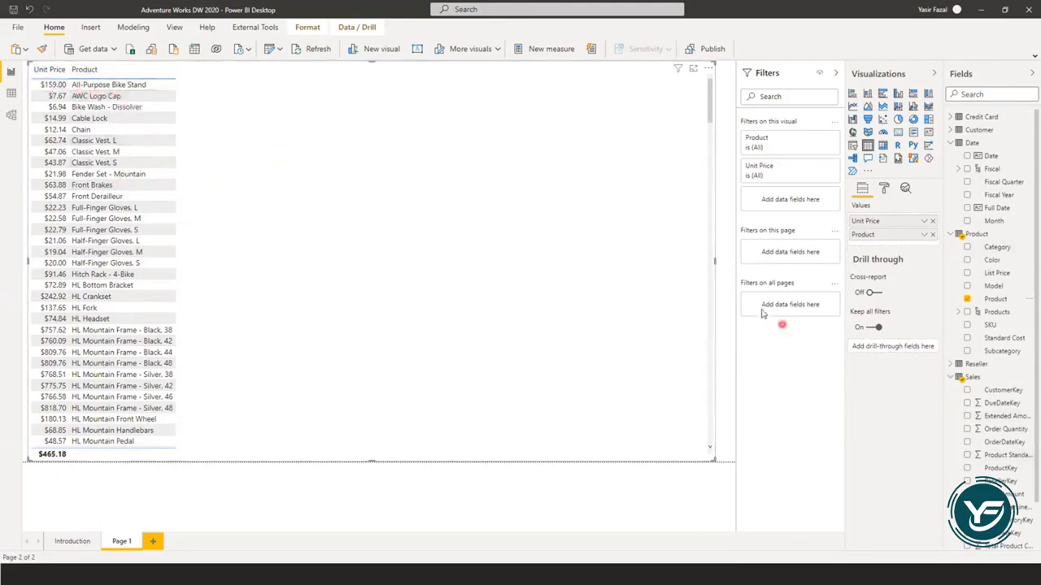
Add the product's Standard Cost to the table visual, and try out Date as a further column
left_click(967, 338)
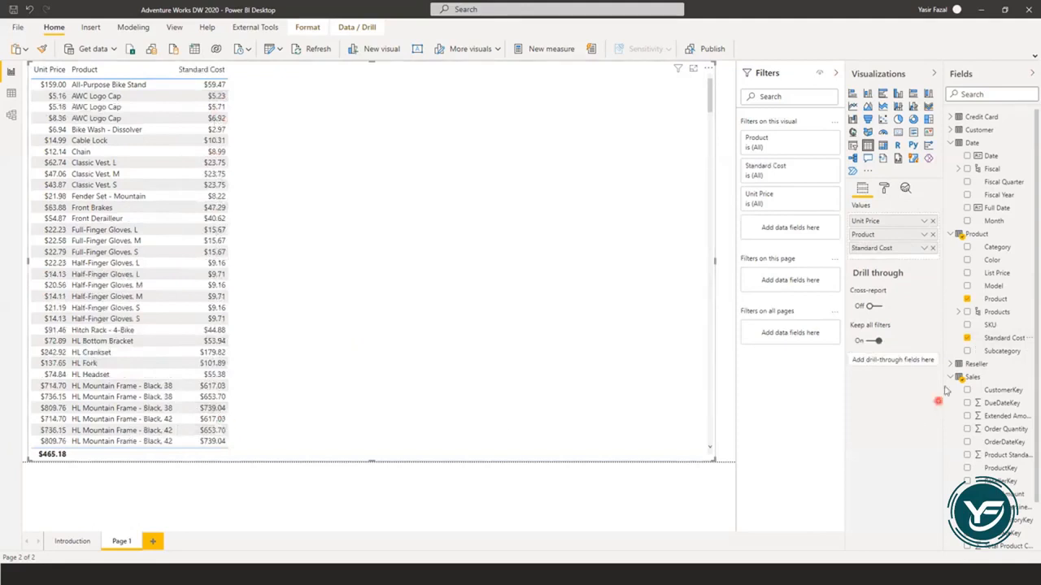
left_click(967, 156)
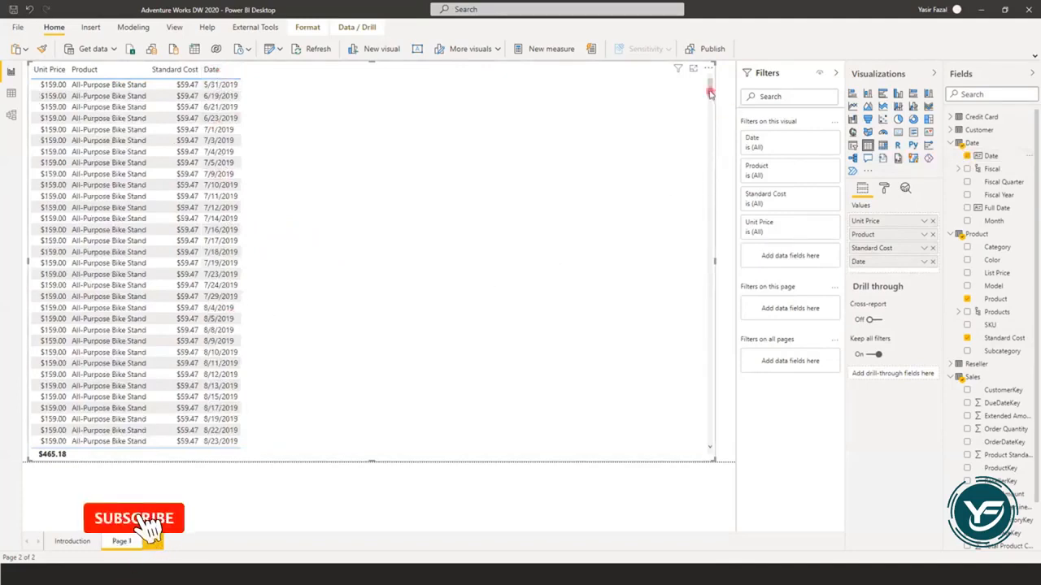
left_click_drag(710, 94, 701, 437)
left_click_drag(699, 442, 707, 88)
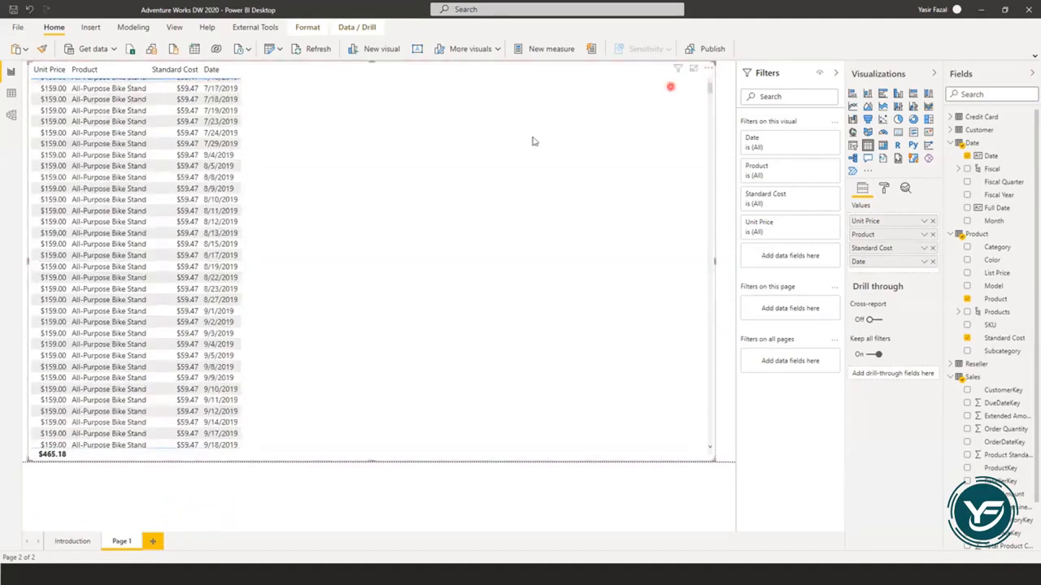
scroll(433, 187, "up", 1)
scroll(432, 187, "up", 4)
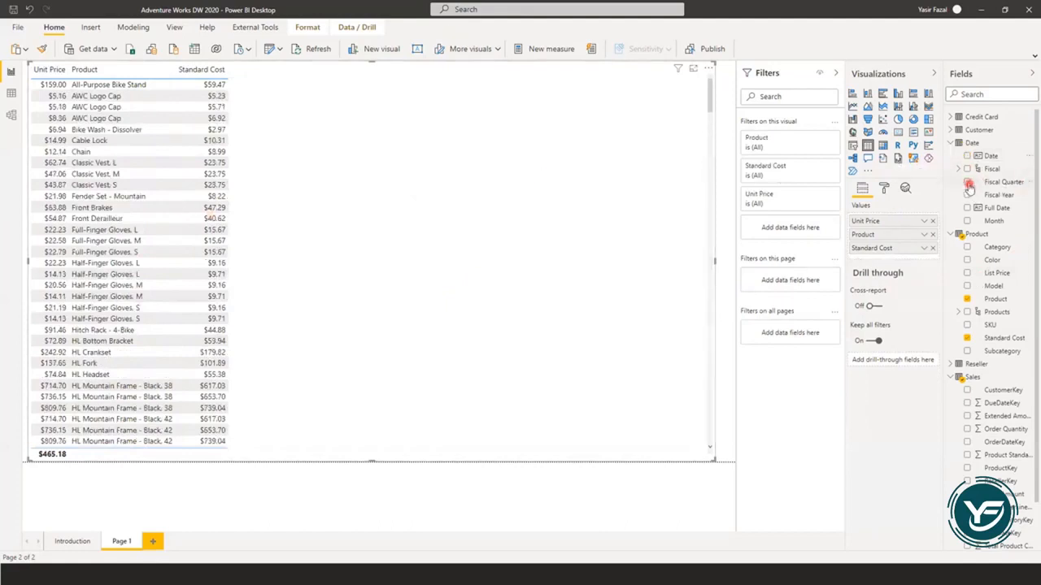
Add Fiscal Quarter from the Date table to the table visual and remove the Product column
left_click(967, 182)
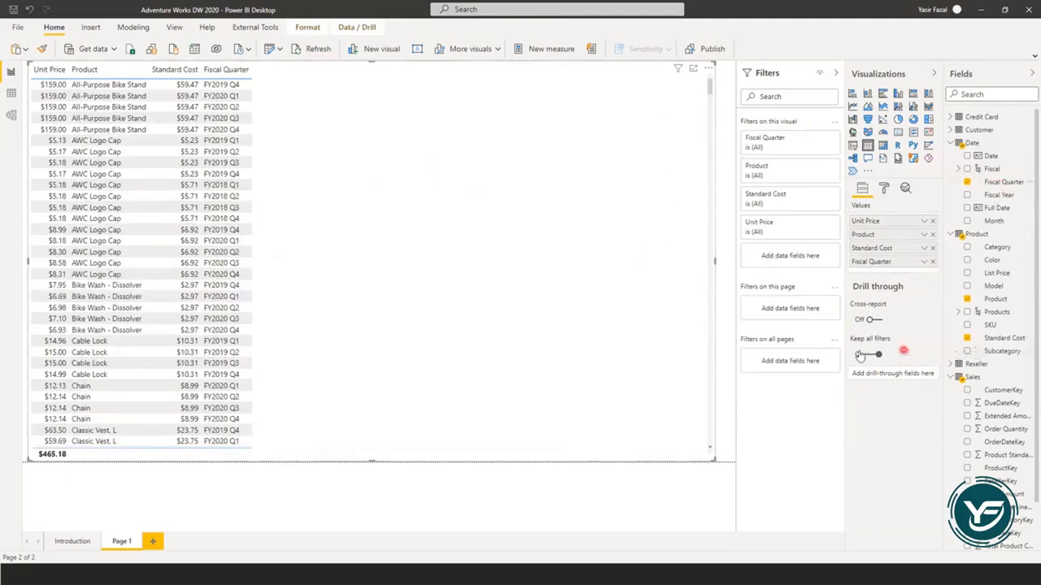
left_click(970, 302)
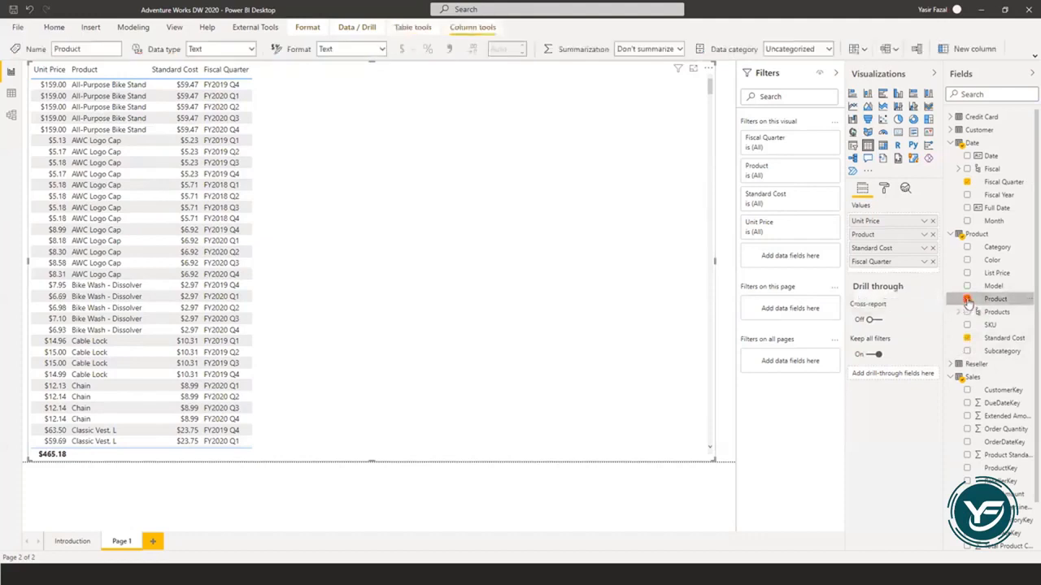
left_click(967, 301)
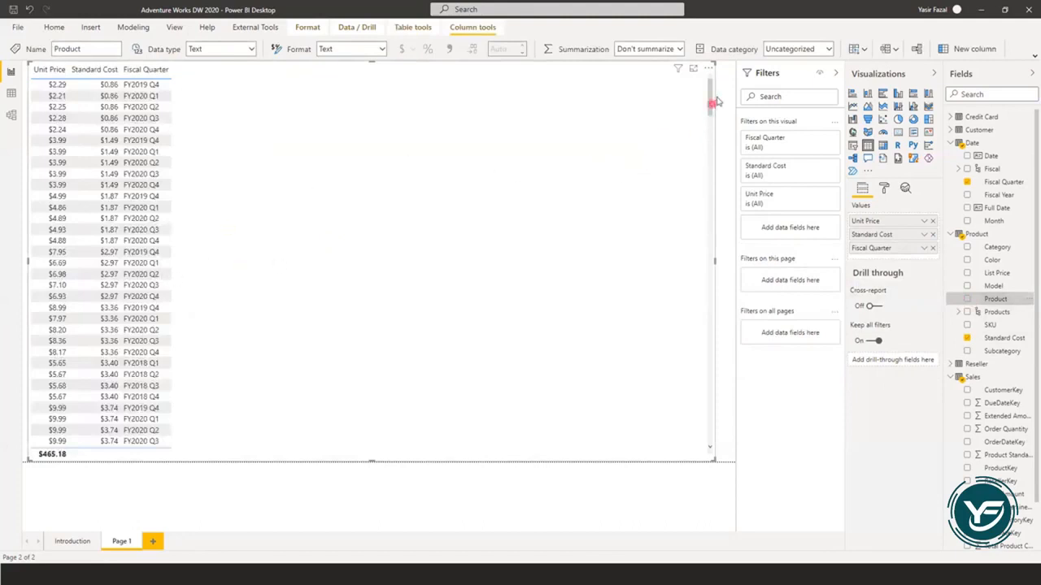
left_click(87, 71)
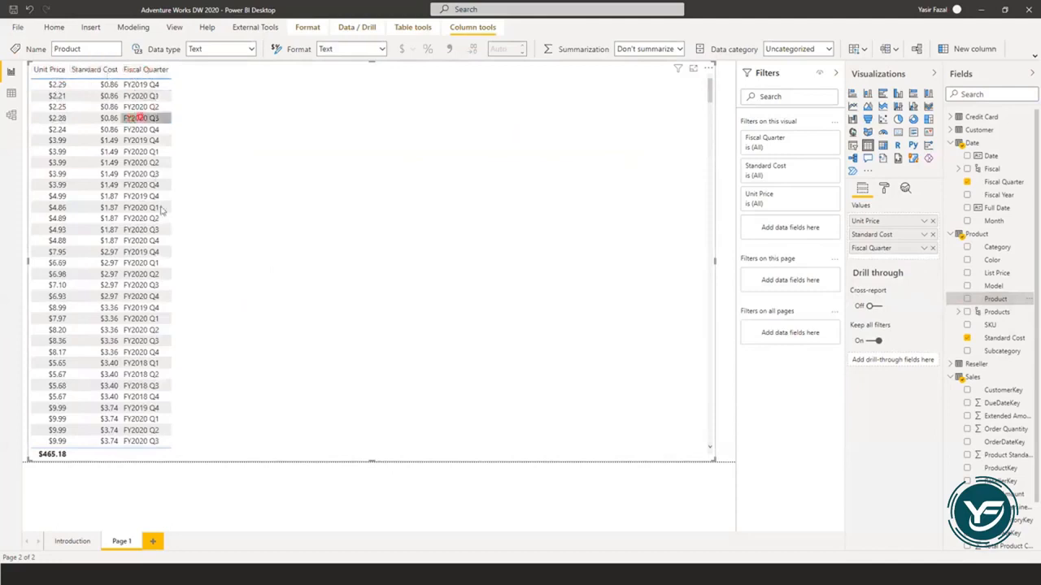
left_click(96, 235)
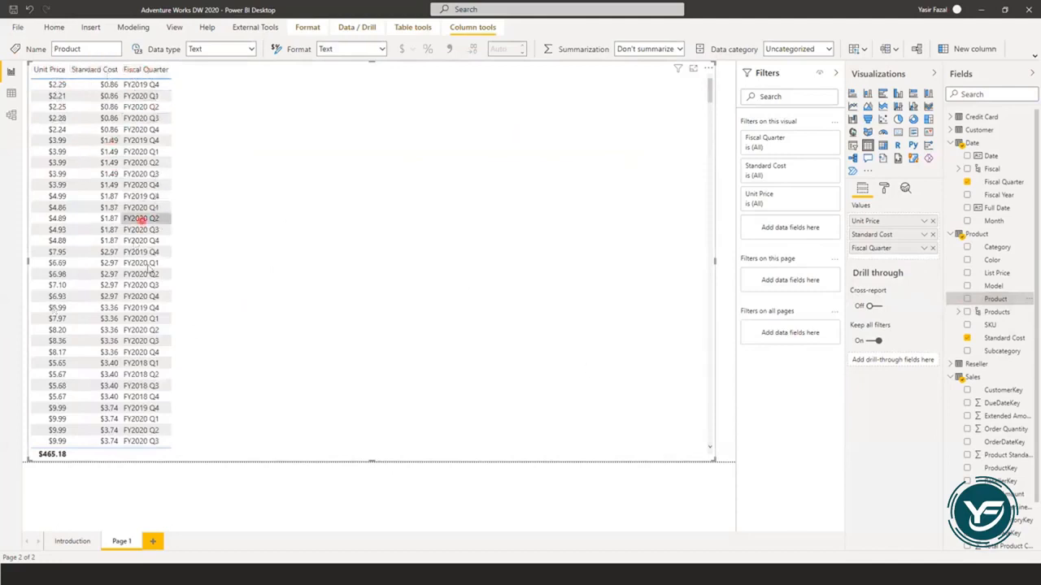
Remove Standard Cost from the table visual and review the Unit Price for each fiscal quarter
left_click(966, 339)
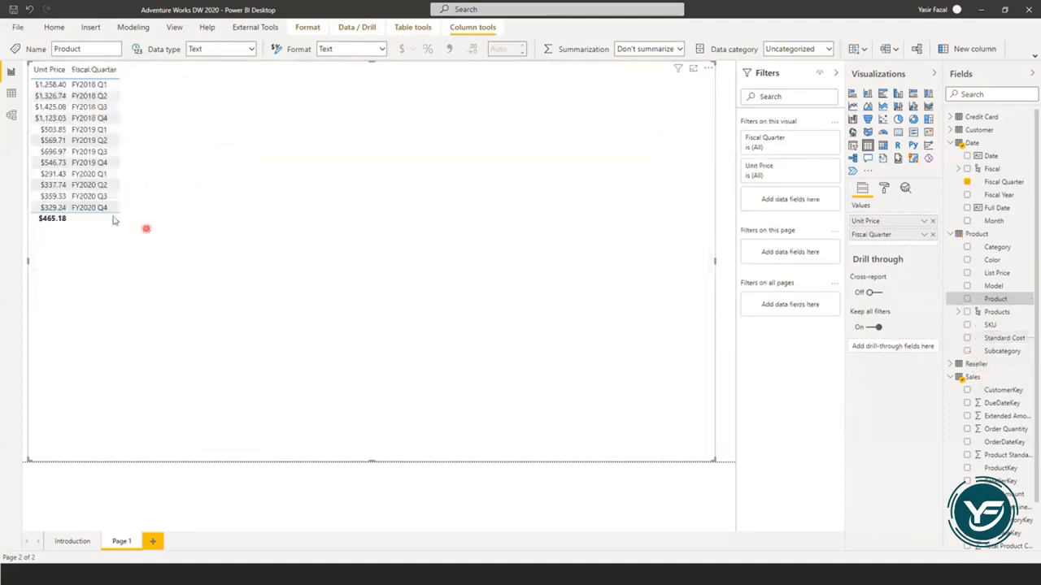
left_click(113, 218)
left_click(111, 209)
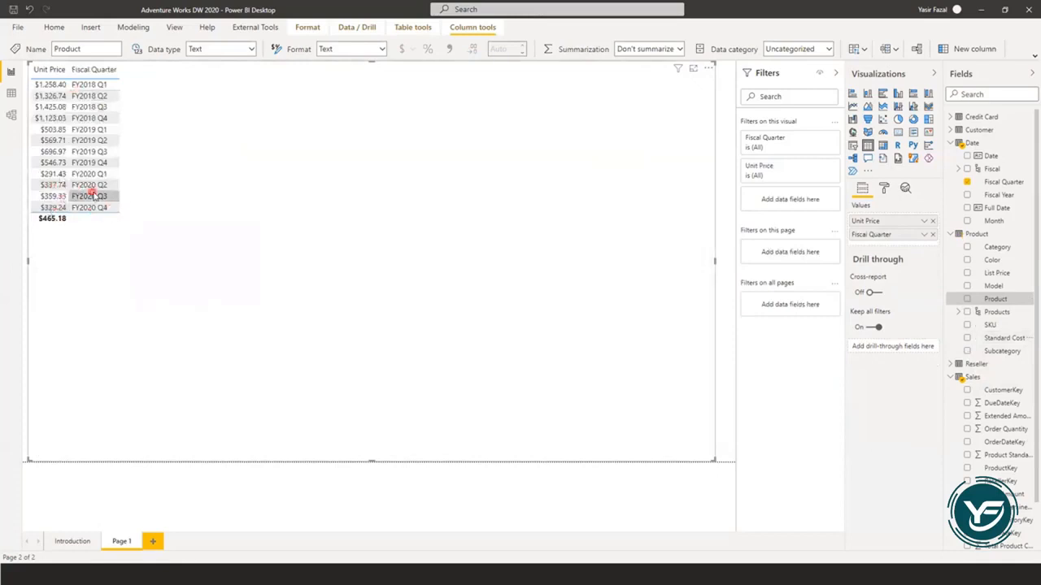
left_click(87, 84)
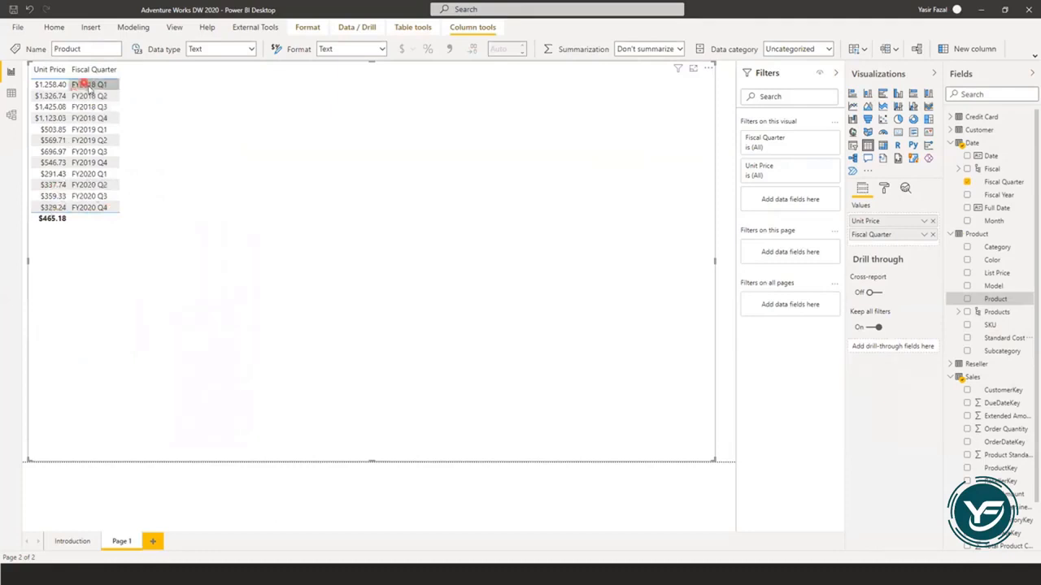